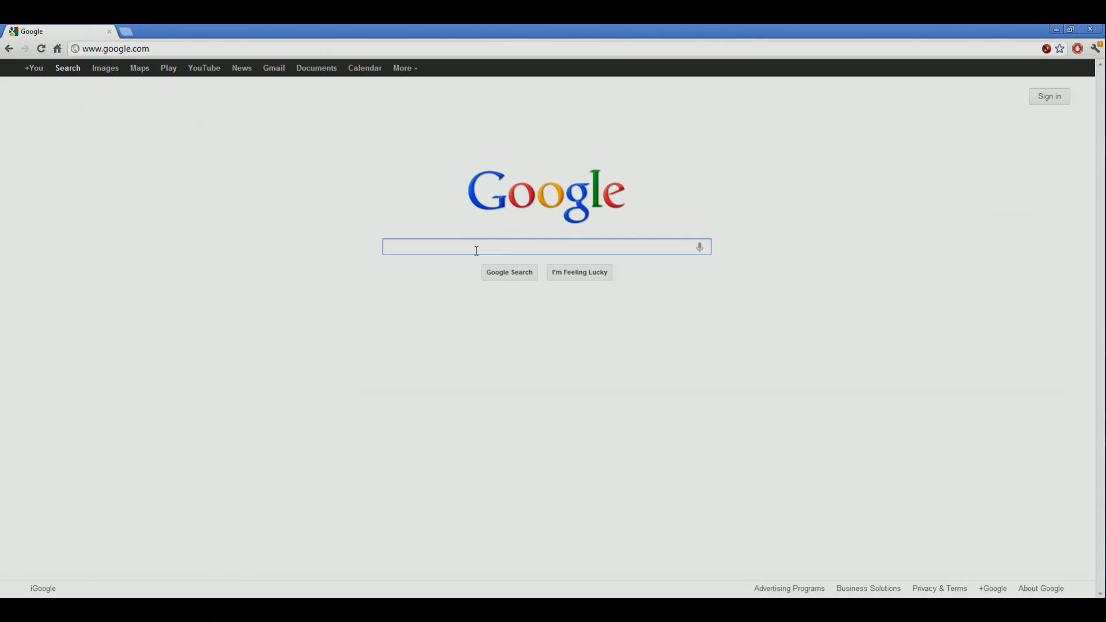
- Search Google for 'lagarith' and download the Lagarith v1.3.27 installer from lags.leetcode.net
type("lagarith")
key("Return")
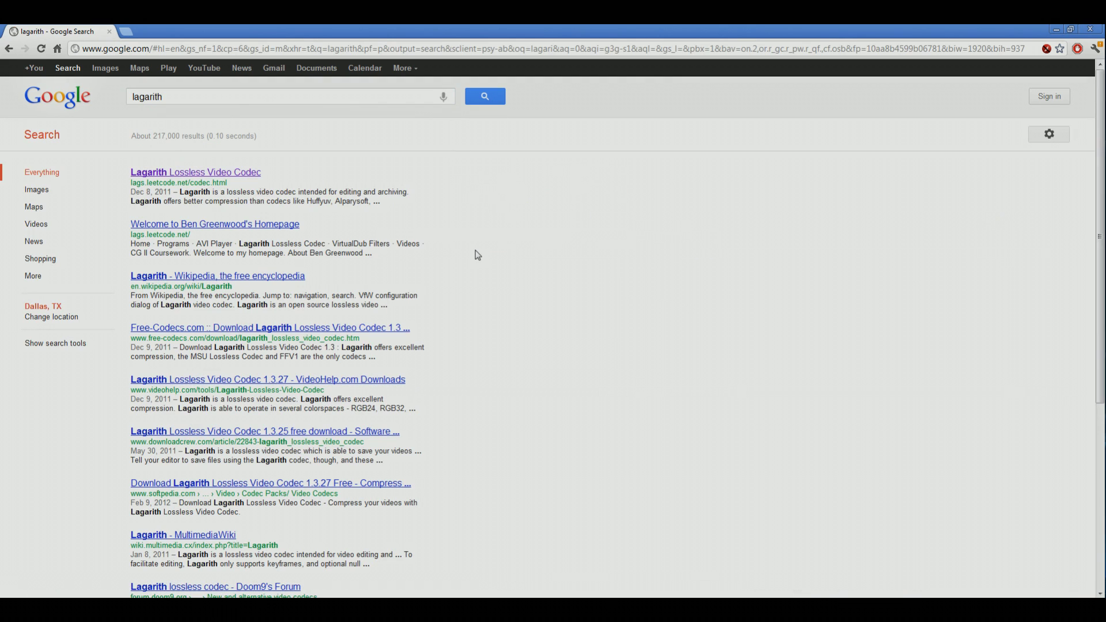
left_click(176, 173)
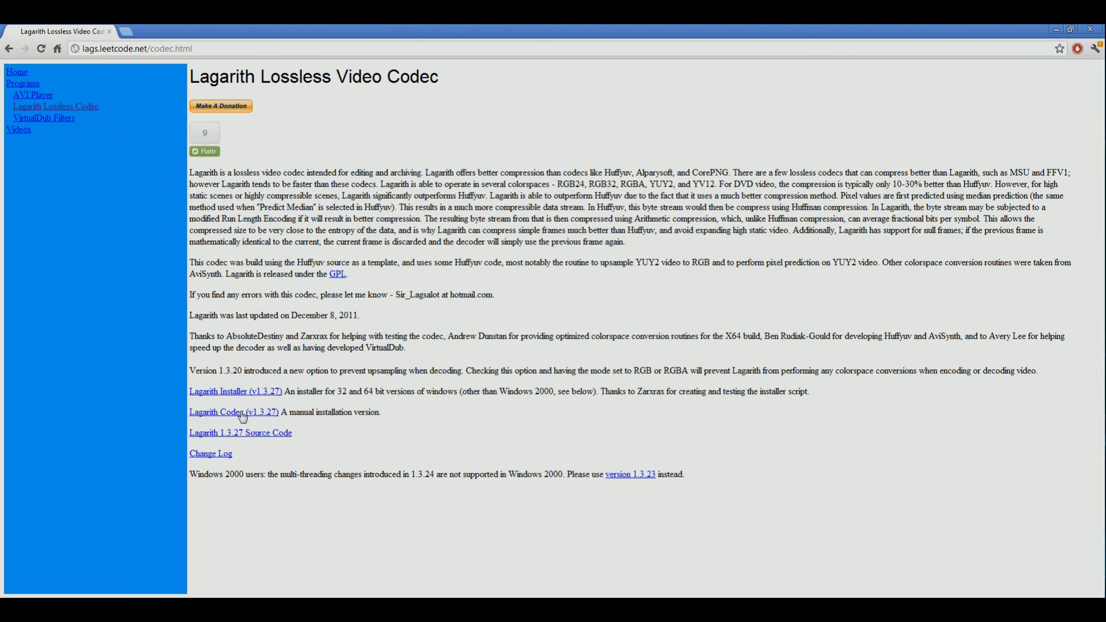
left_click(228, 394)
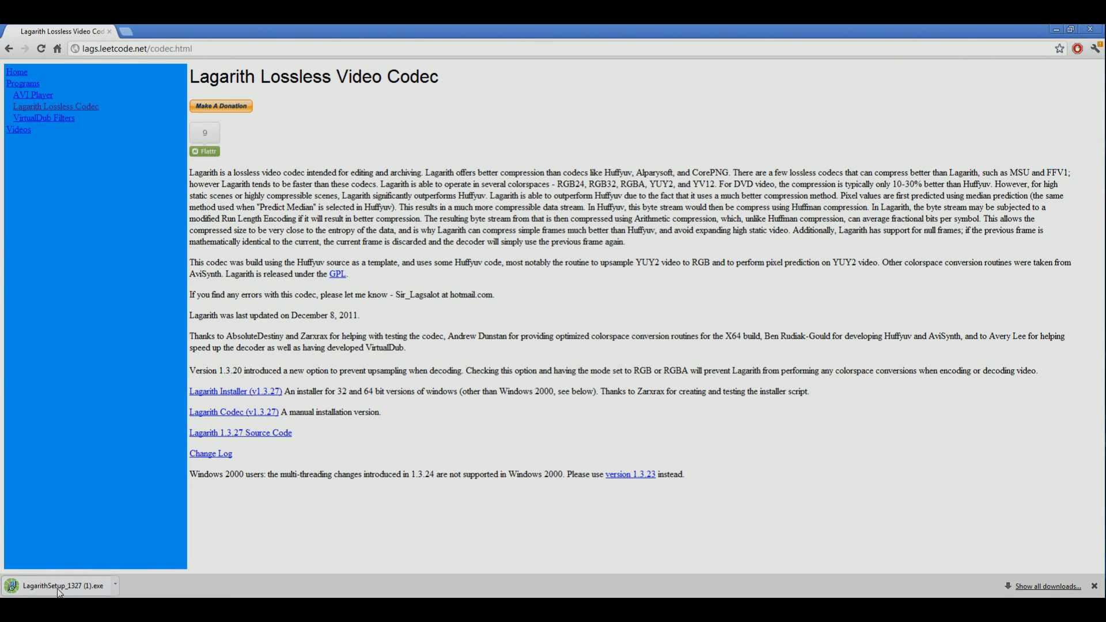
- Run the downloaded LagarithSetup_1327 installer and complete the Lagarith Lossless Codec 1.3.27 installation
left_click(50, 591)
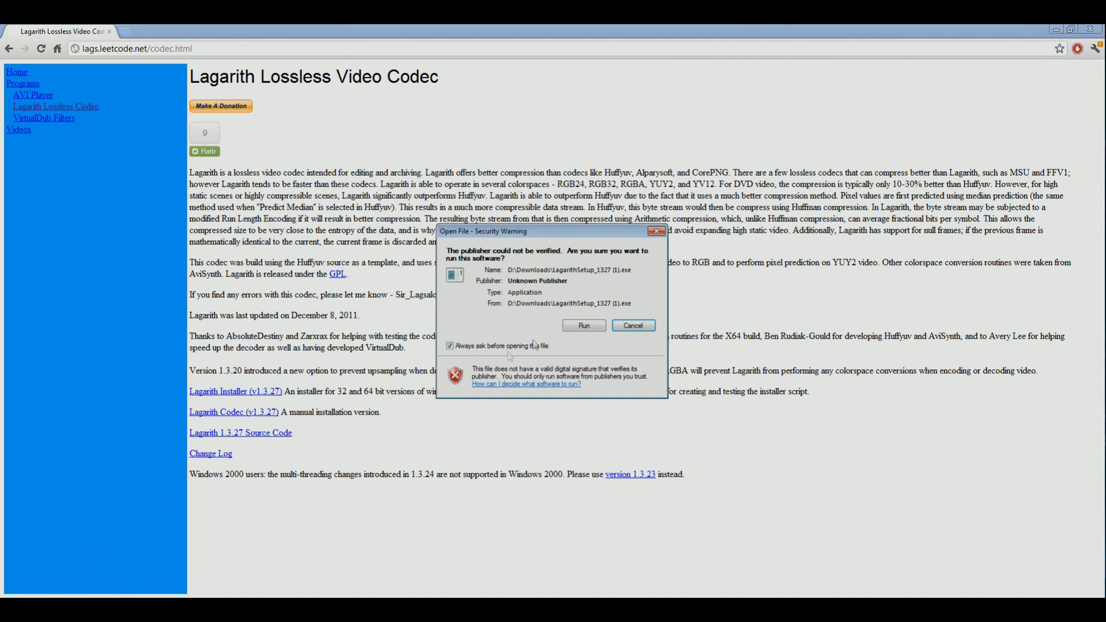
left_click(562, 330)
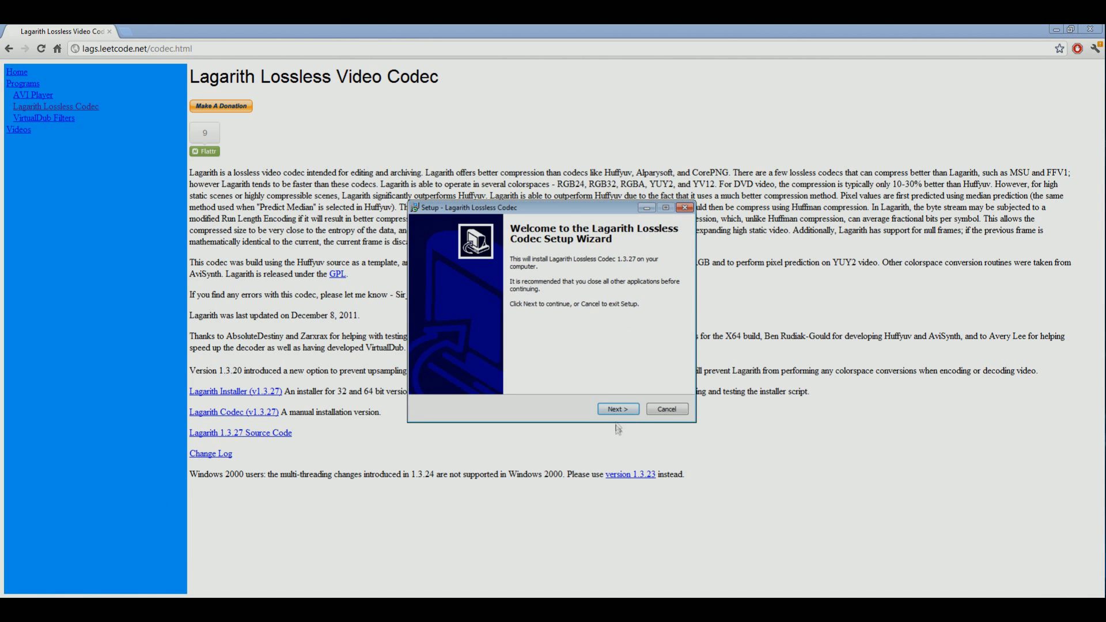
left_click(619, 409)
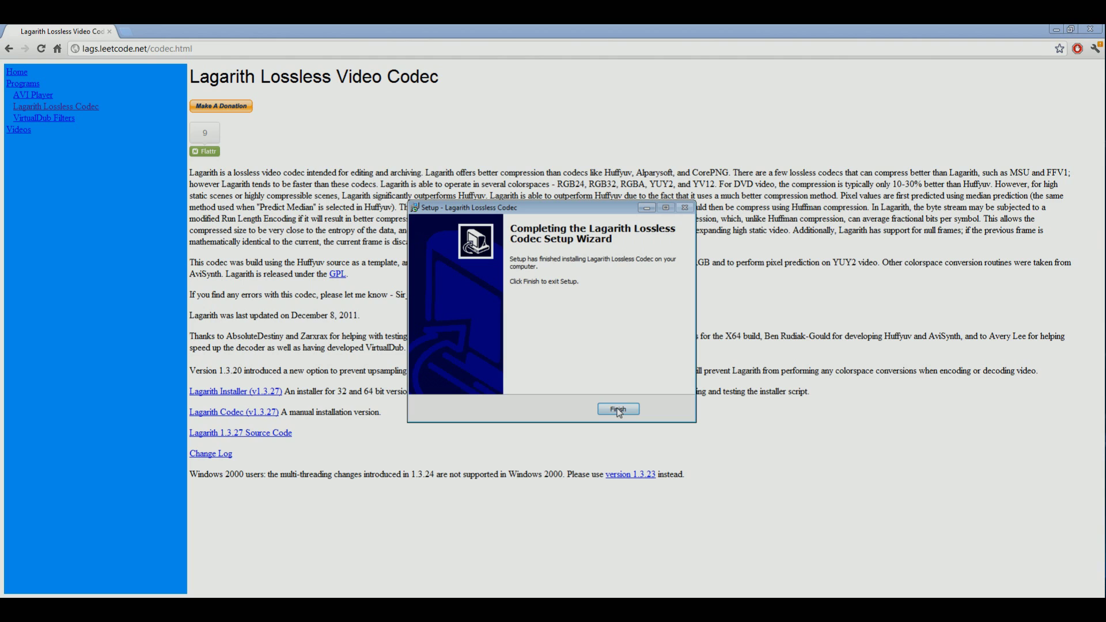
left_click(619, 411)
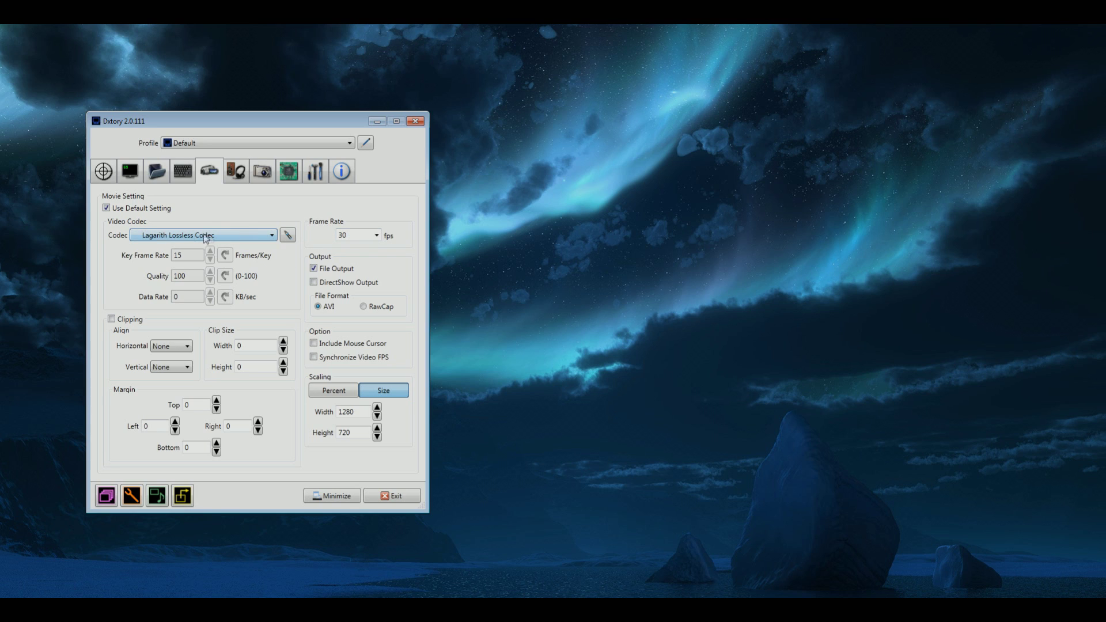
left_click(289, 238)
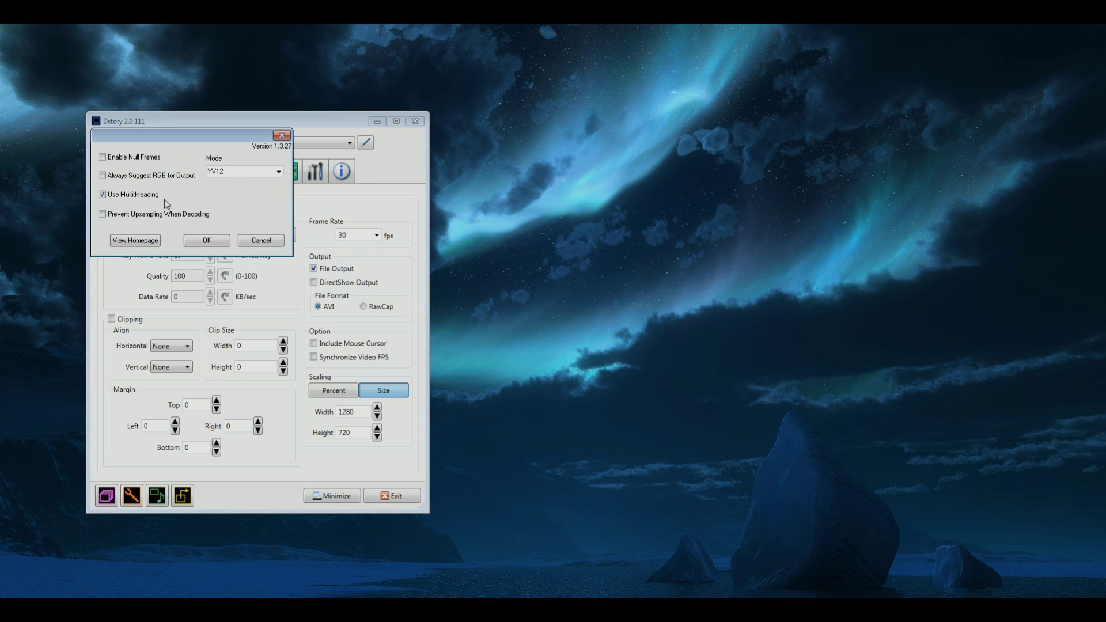
left_click(278, 171)
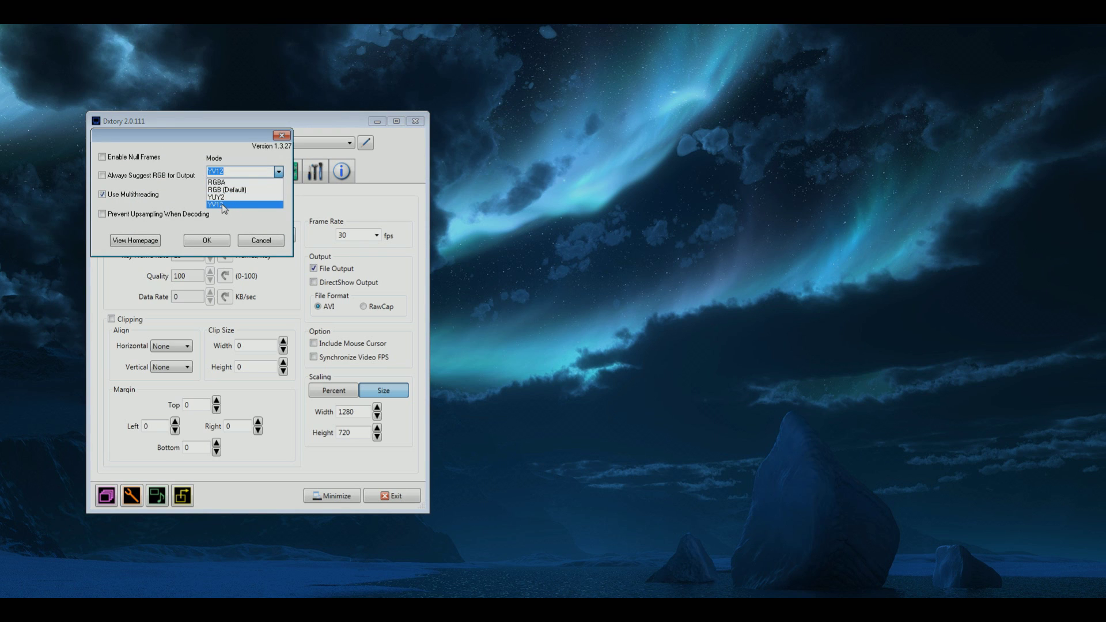
left_click(227, 206)
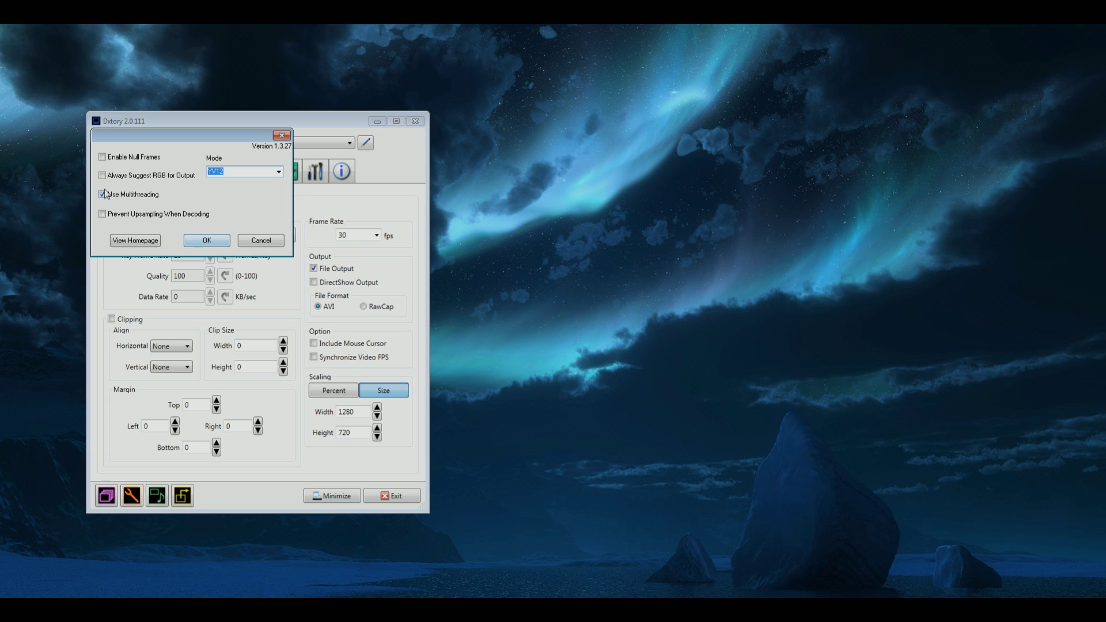
left_click(207, 241)
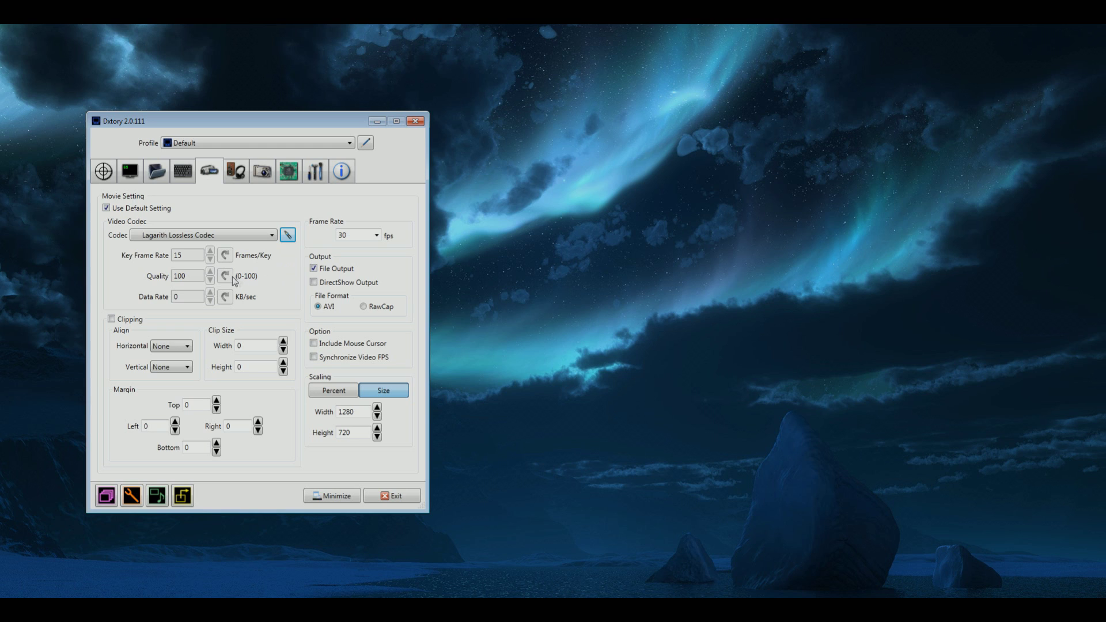
- Minimize the Dxtory window to get back to Vegas Pro
left_click(333, 497)
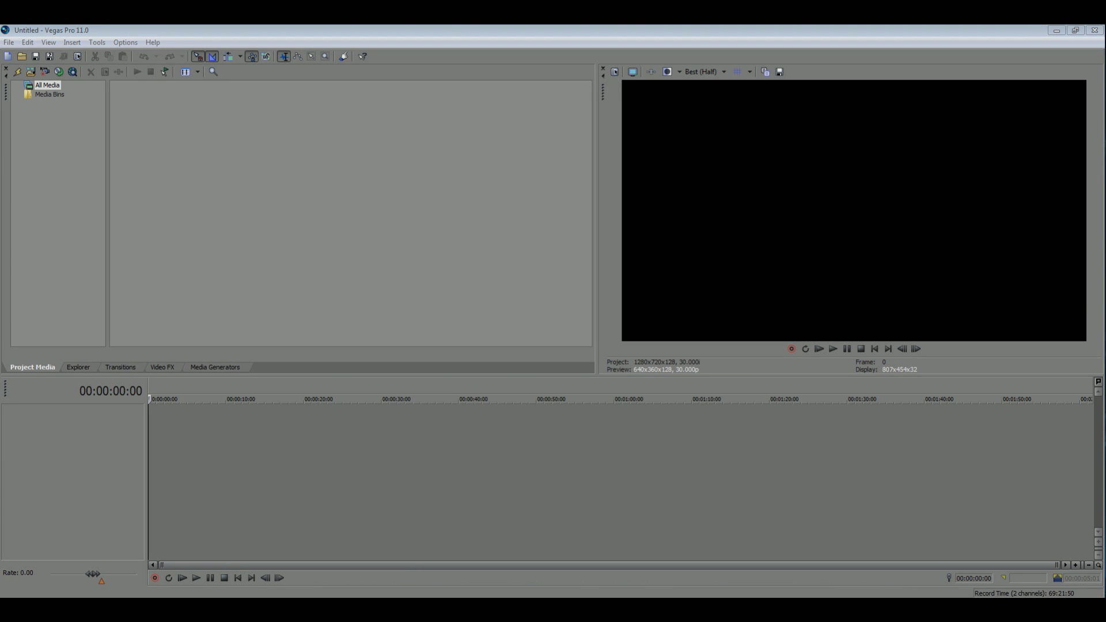
- Import the TribesAscend 2012-04-20 AVI into Project Media and drop it onto the timeline
left_click_drag(837, 253, 407, 192)
left_click_drag(258, 145, 258, 146)
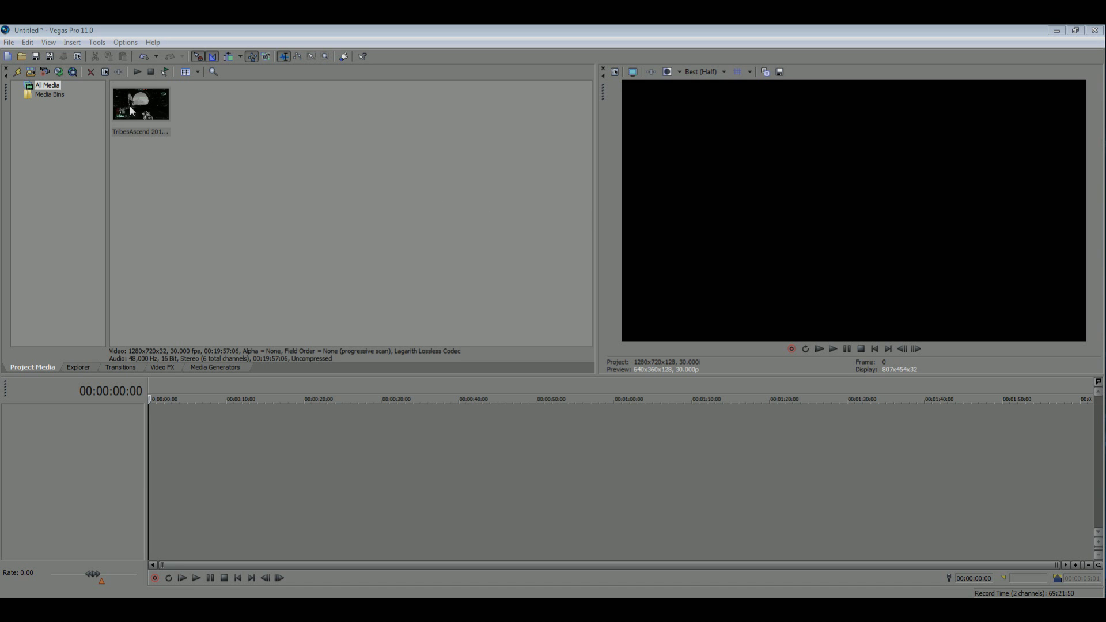
left_click_drag(140, 107, 151, 455)
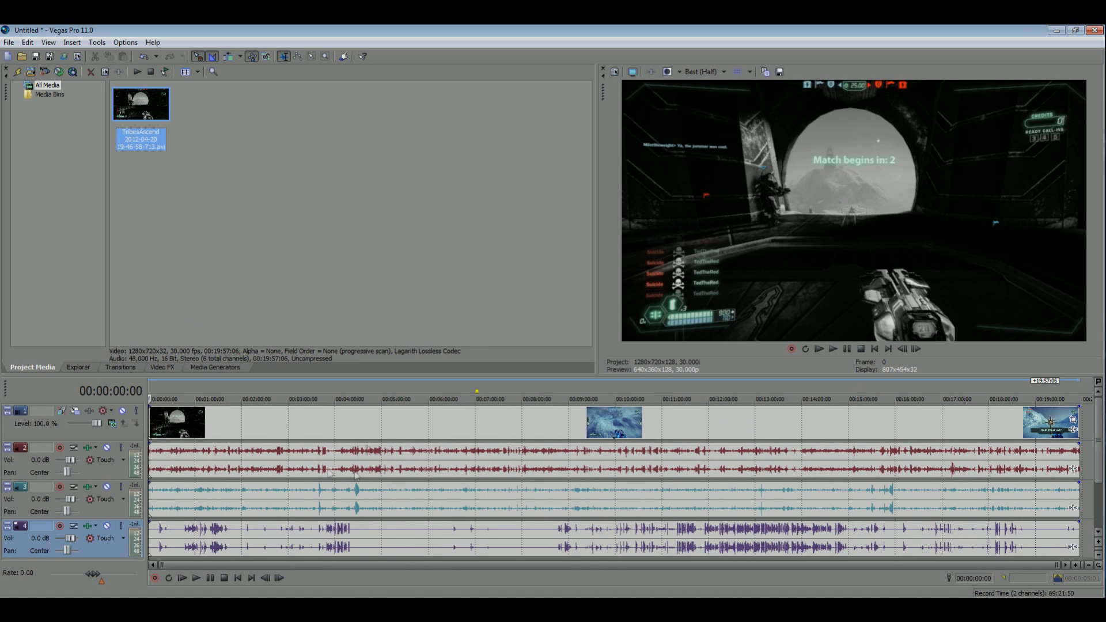
- Delete the fourth and third audio tracks, leaving one stereo audio track
left_click(22, 542)
right_click(22, 542)
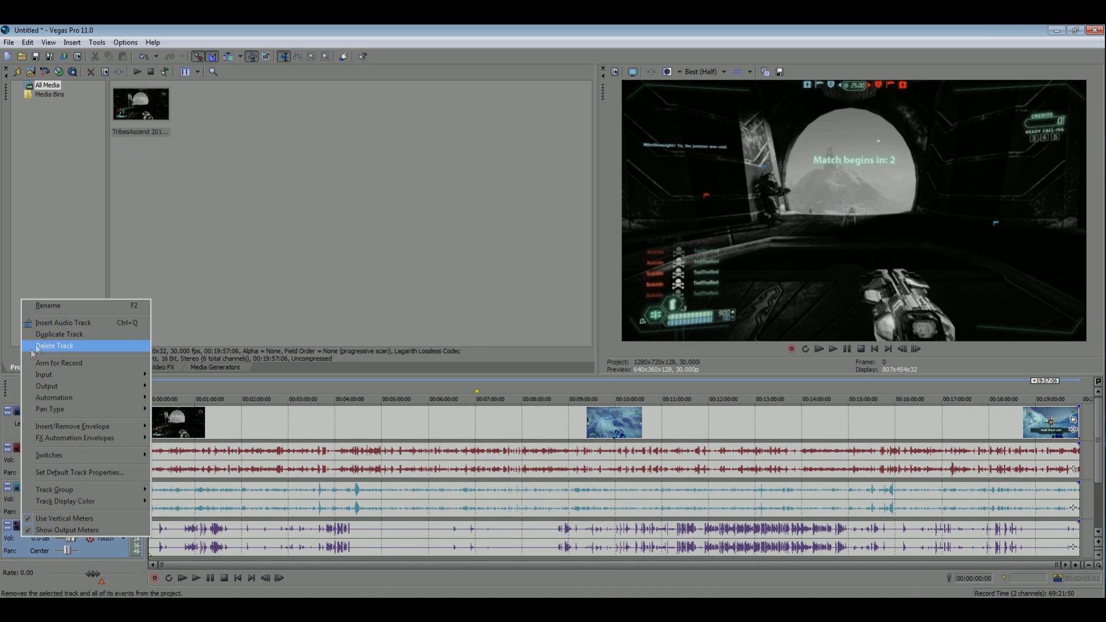
left_click(58, 344)
right_click(28, 506)
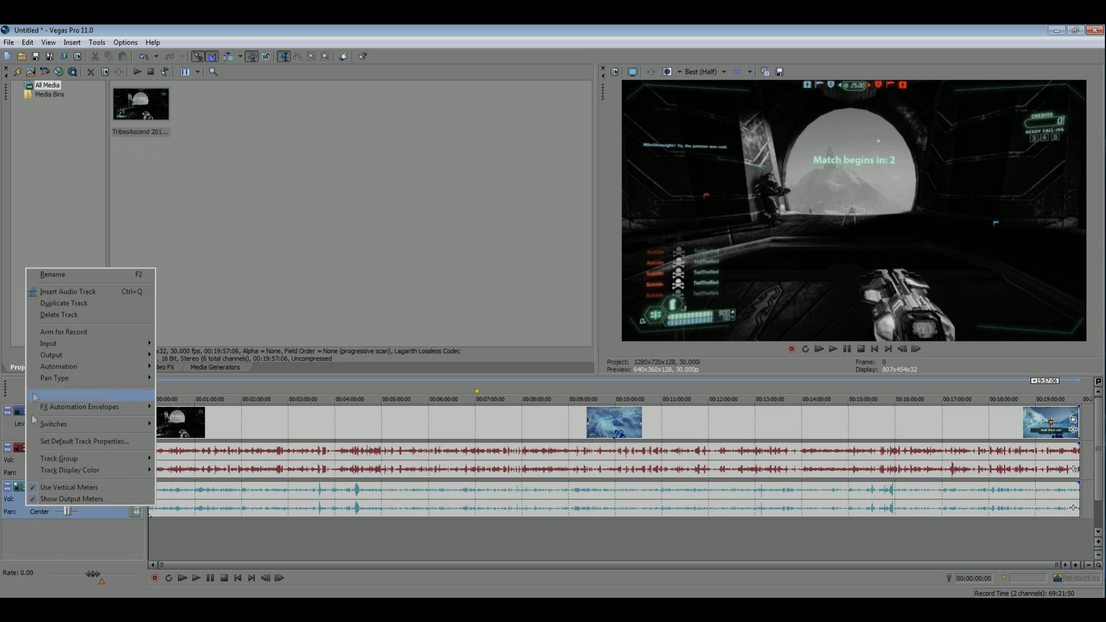
left_click(58, 315)
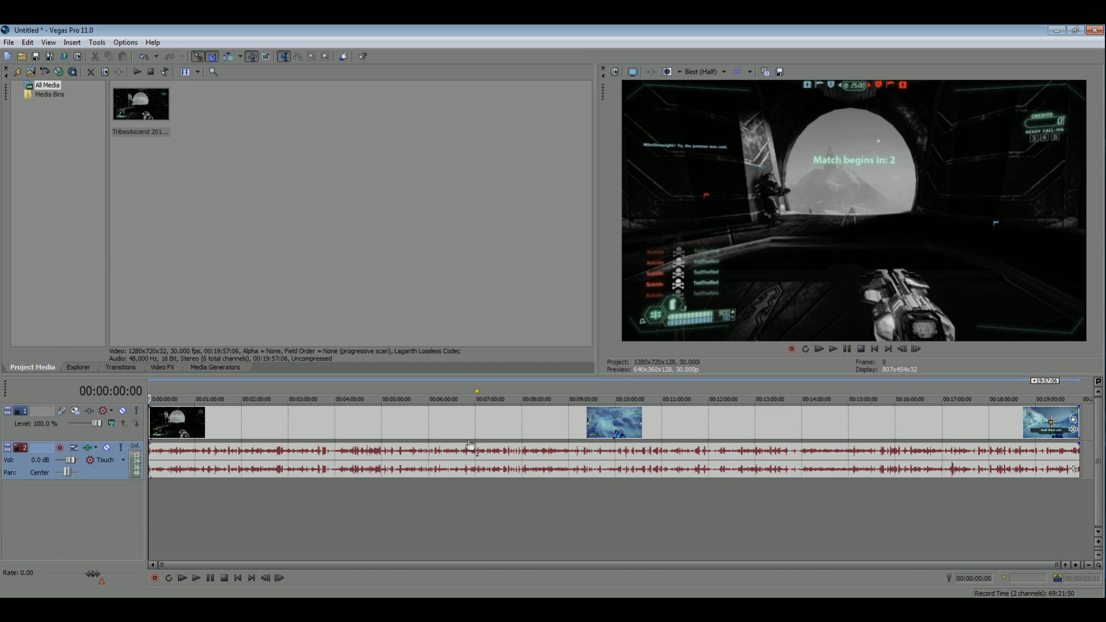
- Disable resampling and turn off Maintain Aspect Ratio on the gameplay video clip
left_click(493, 424)
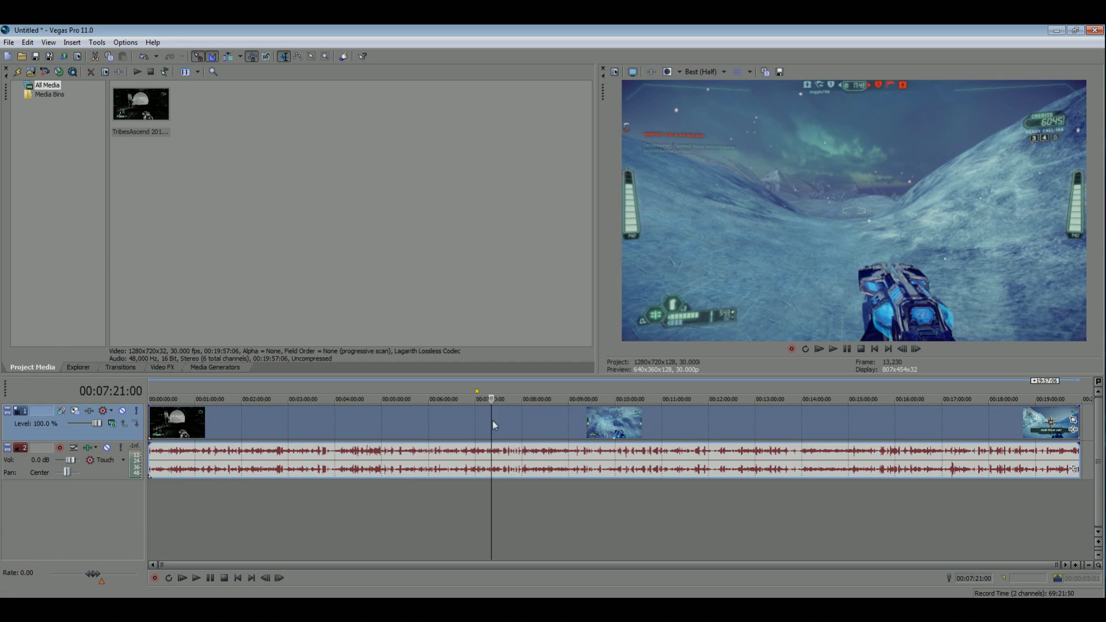
right_click(493, 420)
mouse_move(538, 327)
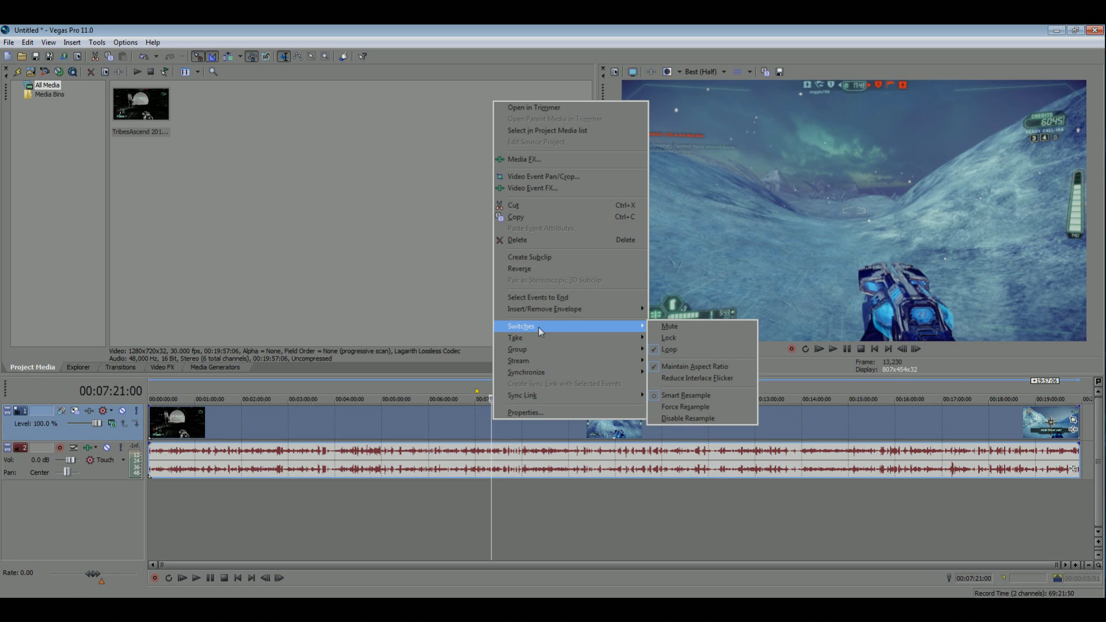
left_click(687, 421)
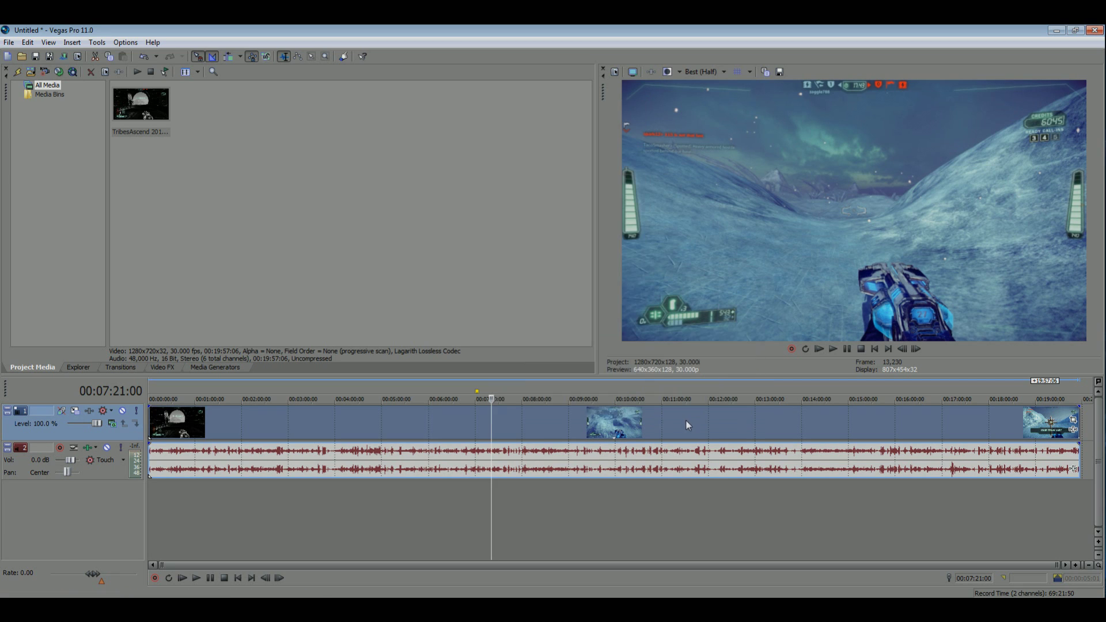
right_click(496, 423)
mouse_move(538, 334)
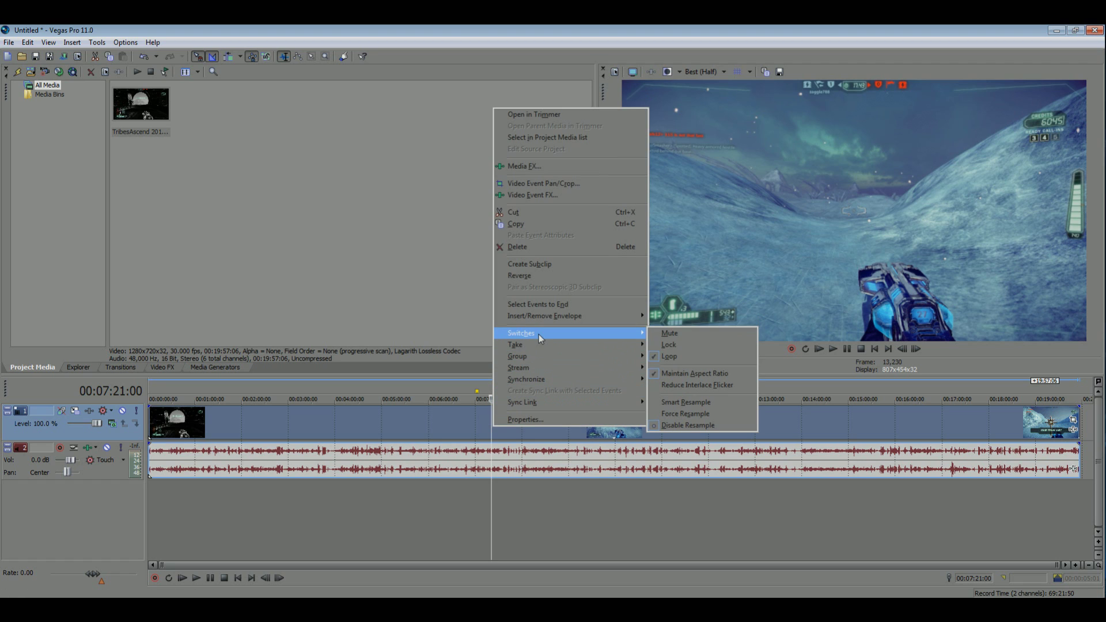
left_click(738, 372)
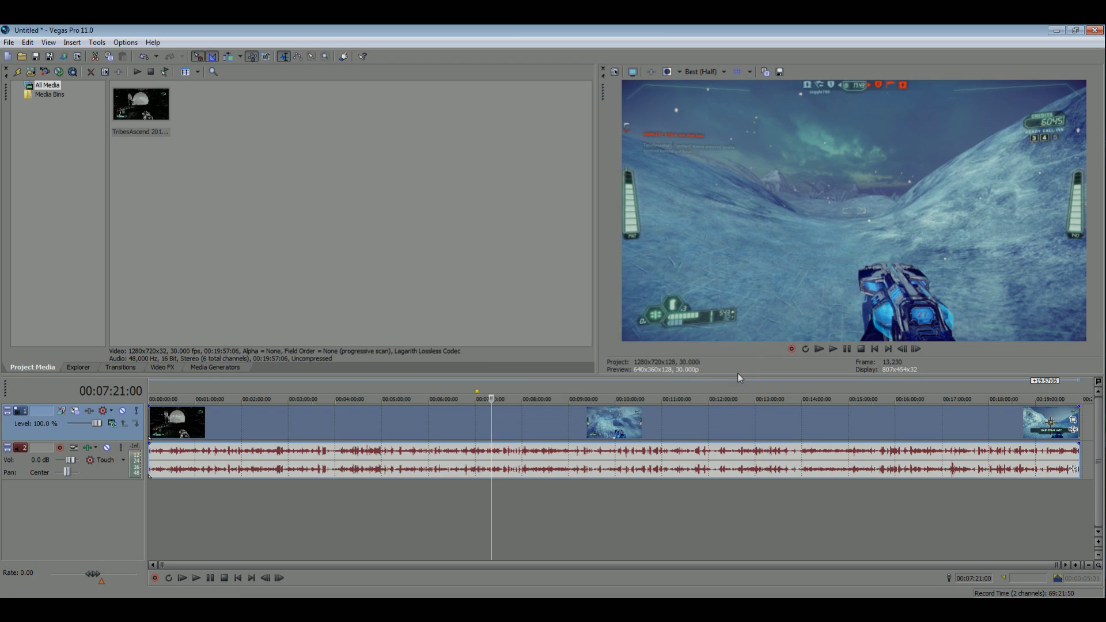
- Apply the YouTube Upload 720p 30 fps template in Project Video Properties
left_click(614, 72)
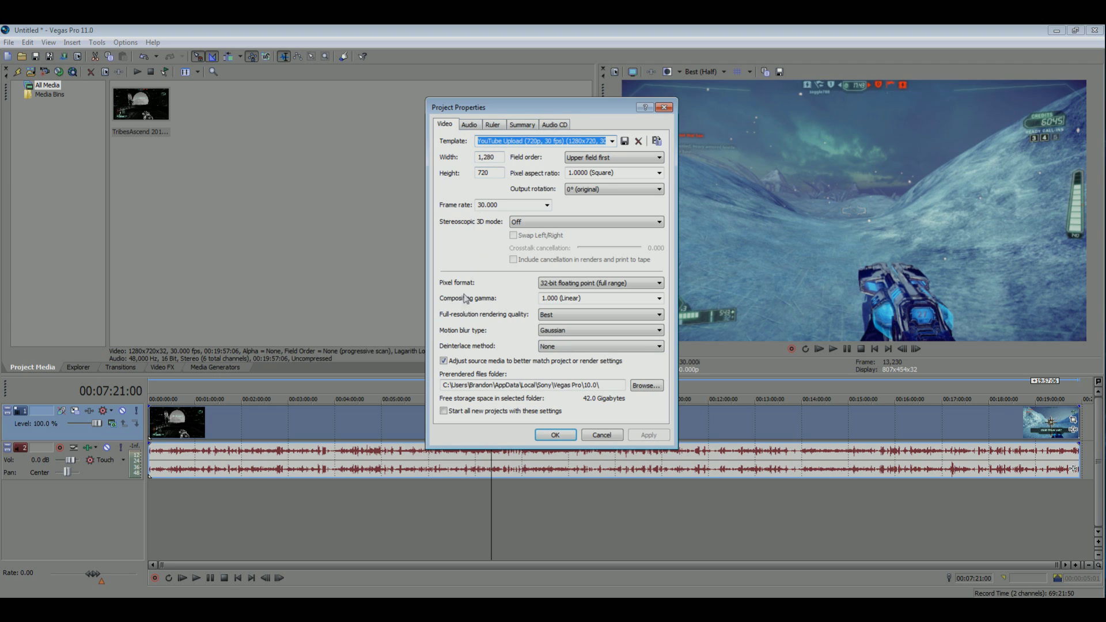
left_click(556, 436)
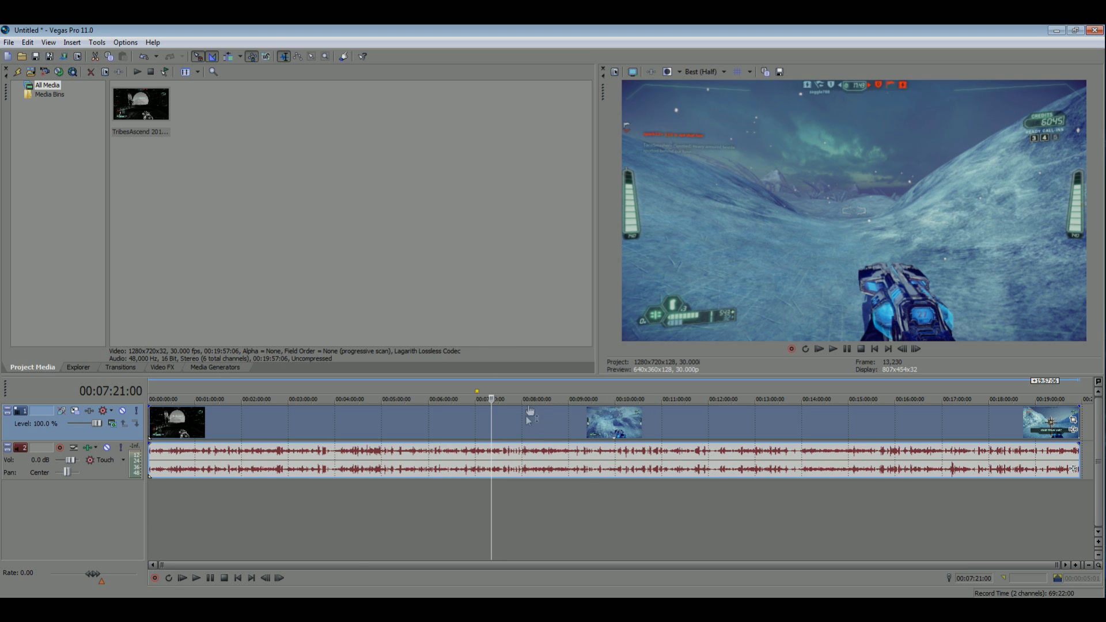
- Zoom the timeline and mark a loop region from 00:07:19;29 to 00:07:27;03
scroll(505, 424, "up", 2)
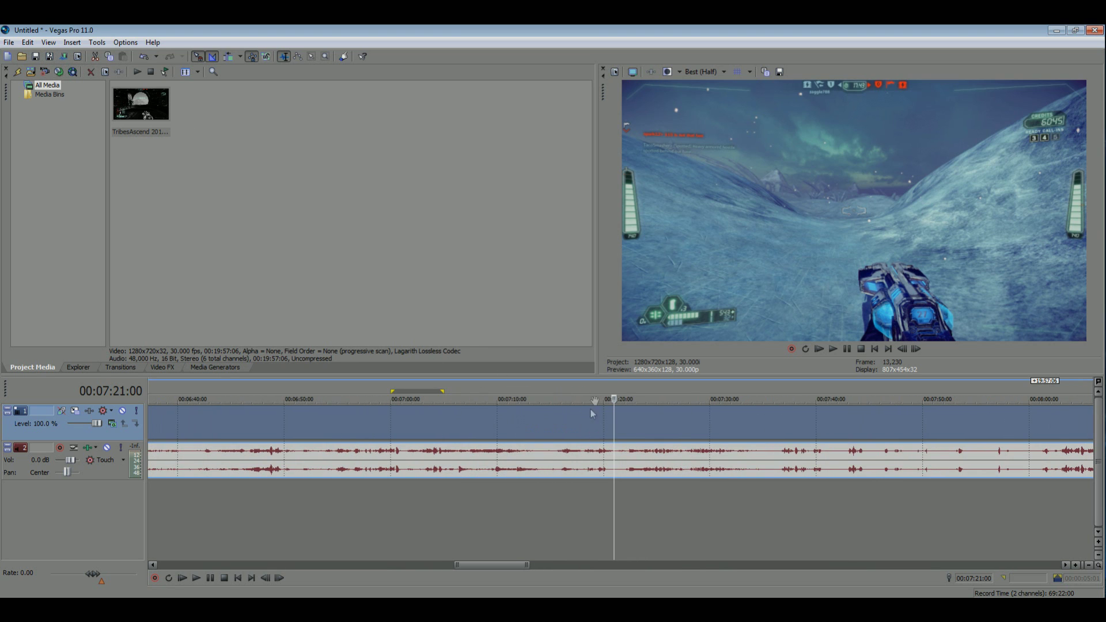
left_click_drag(603, 388, 679, 390)
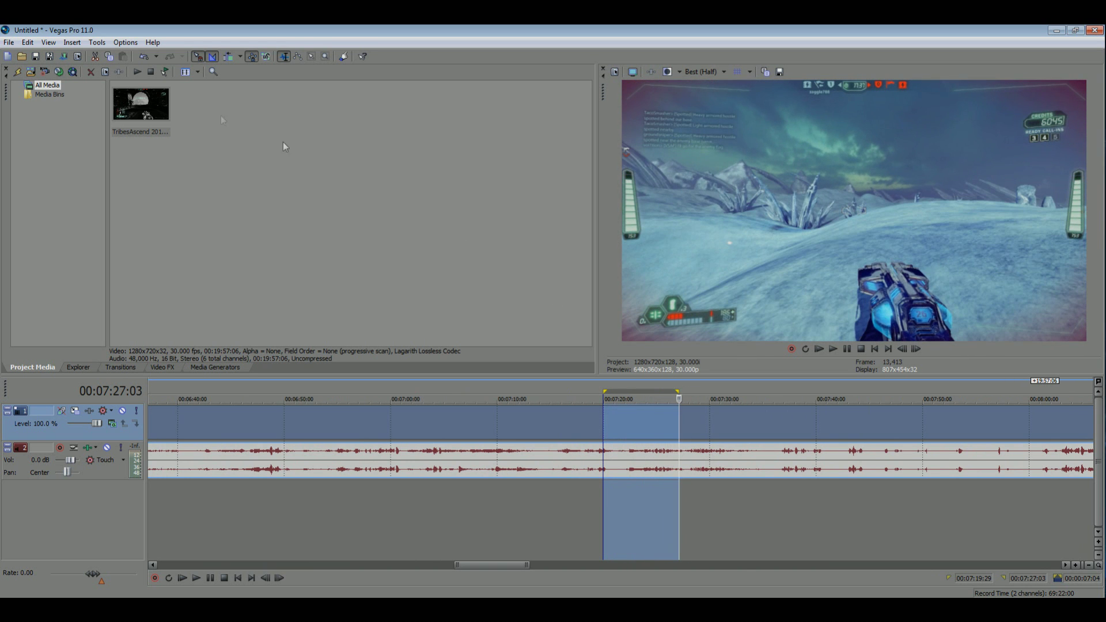
left_click(8, 44)
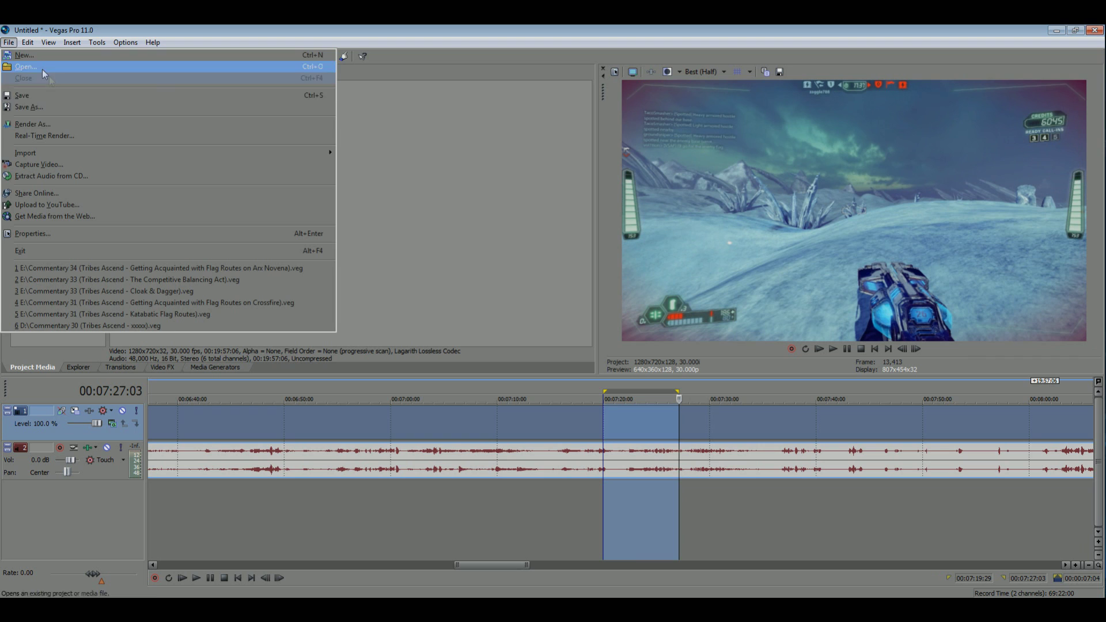
- In Render As, pick the Windows Media Video YouTube Upload (1280x720, 30 fps) template
left_click(73, 124)
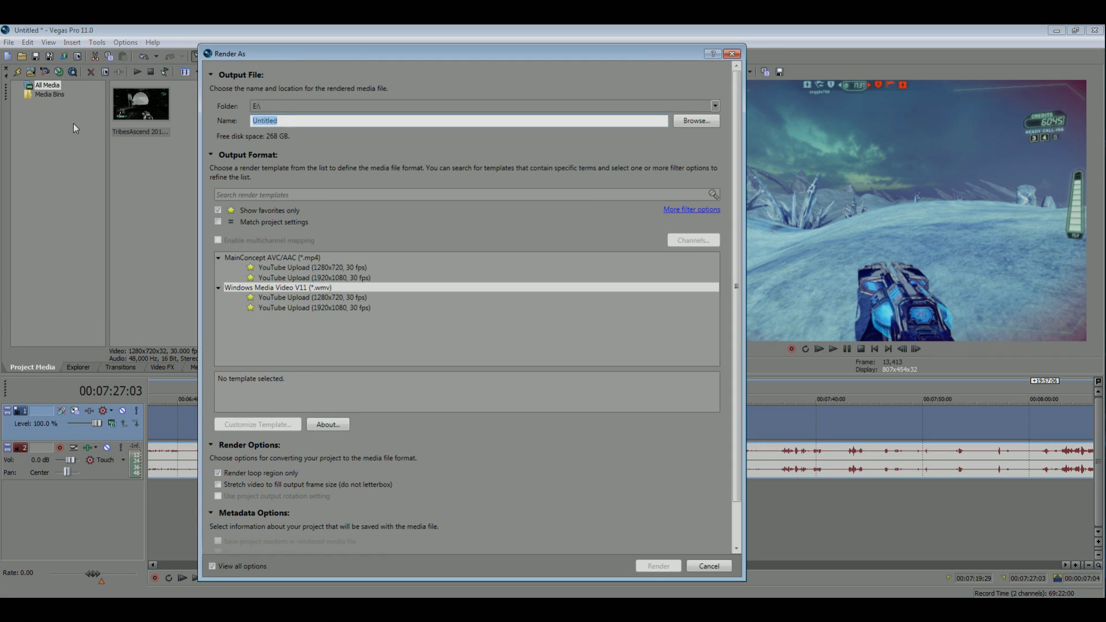
left_click(328, 298)
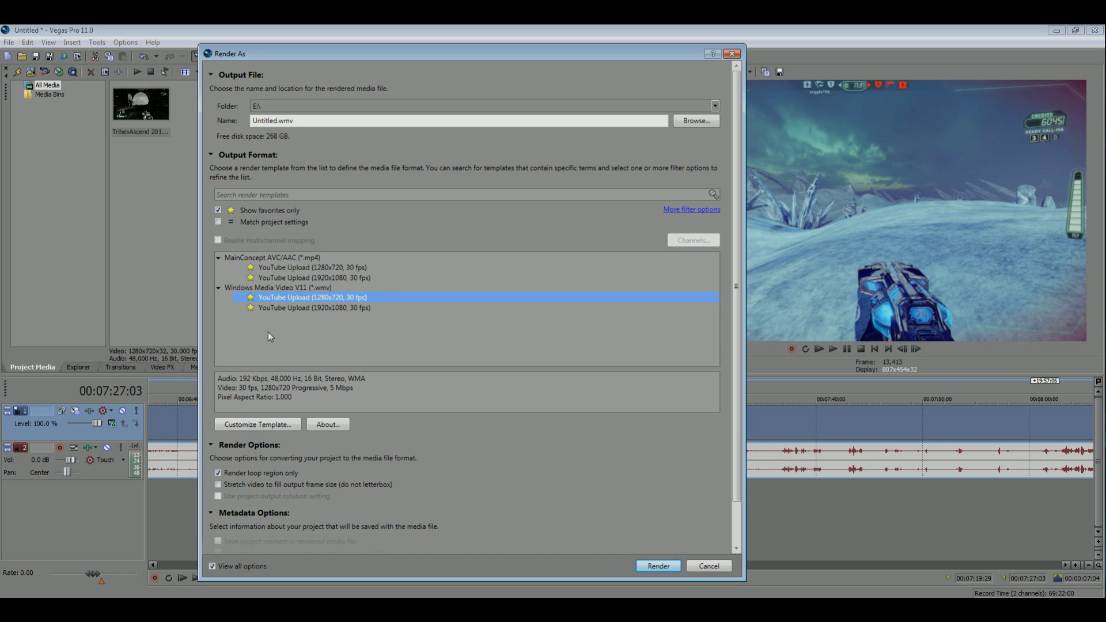
- Review the WMV template's Audio, Video, Bit rate, Index/Summary and Project settings, then apply them
left_click(256, 424)
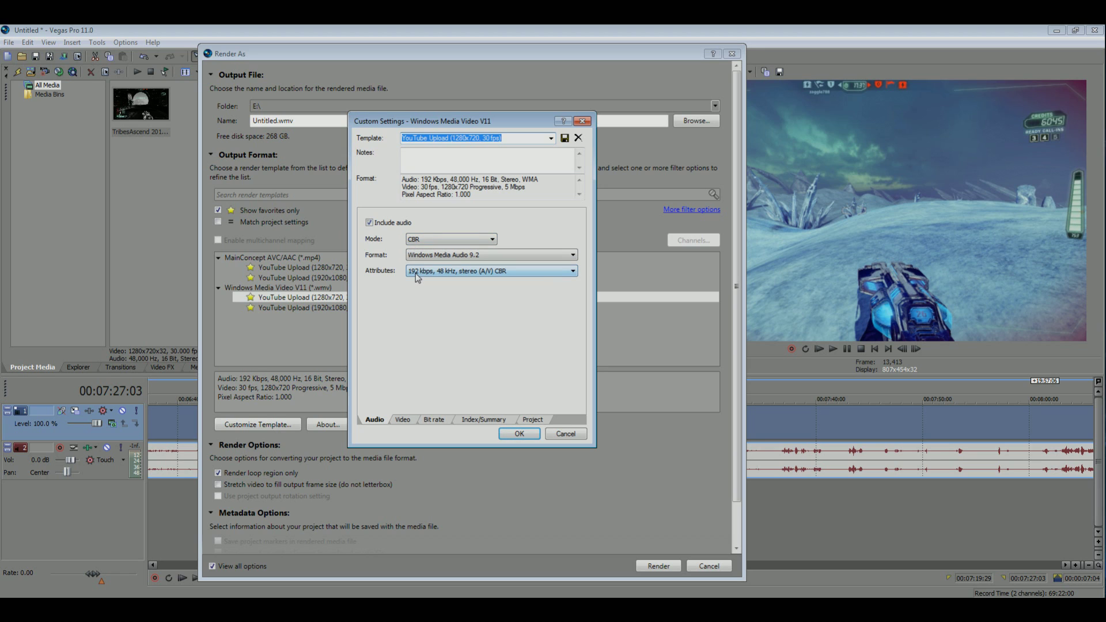
left_click(403, 420)
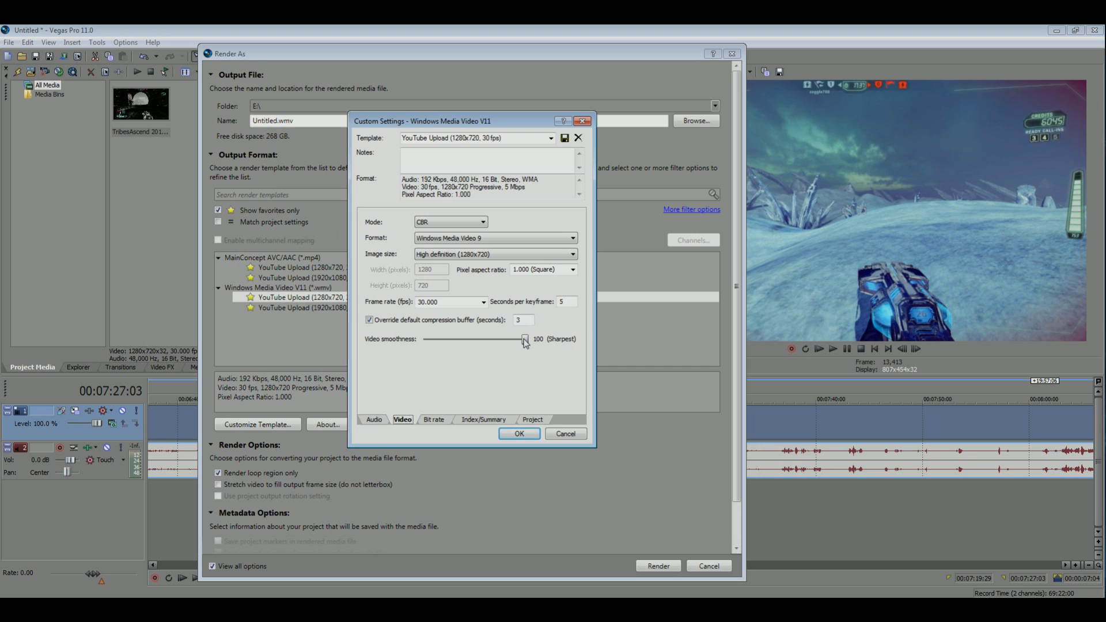
left_click(440, 423)
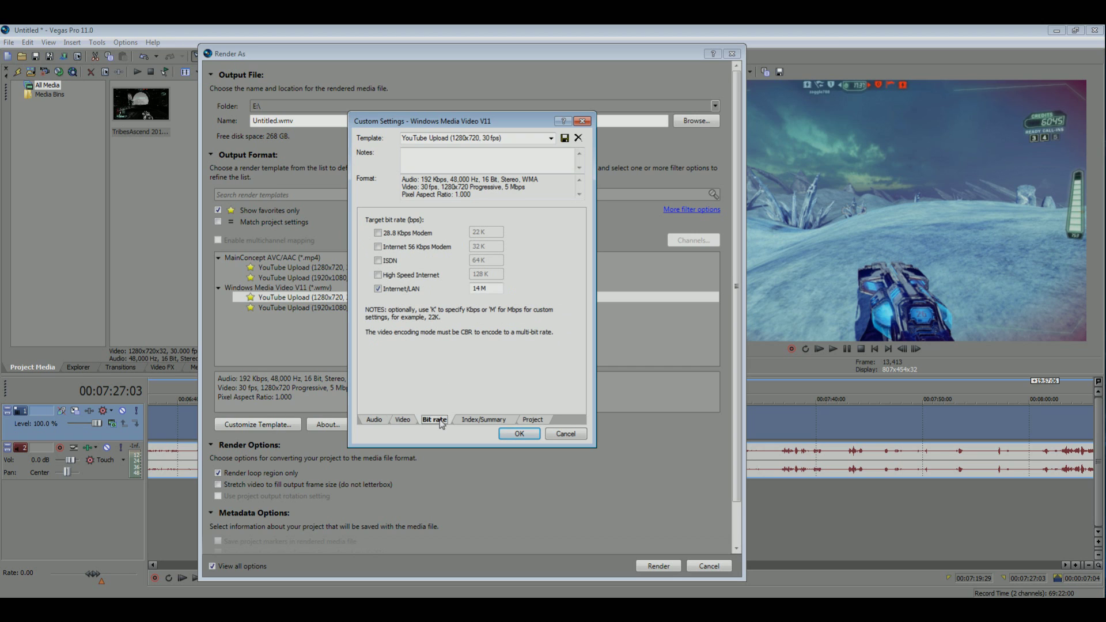
left_click(481, 421)
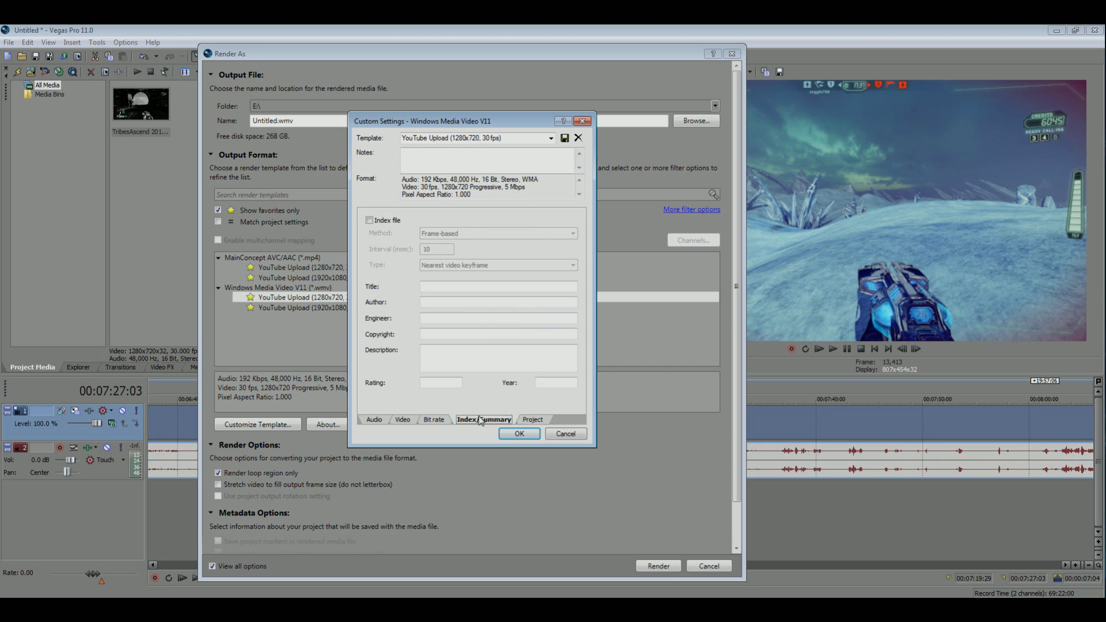
left_click(535, 421)
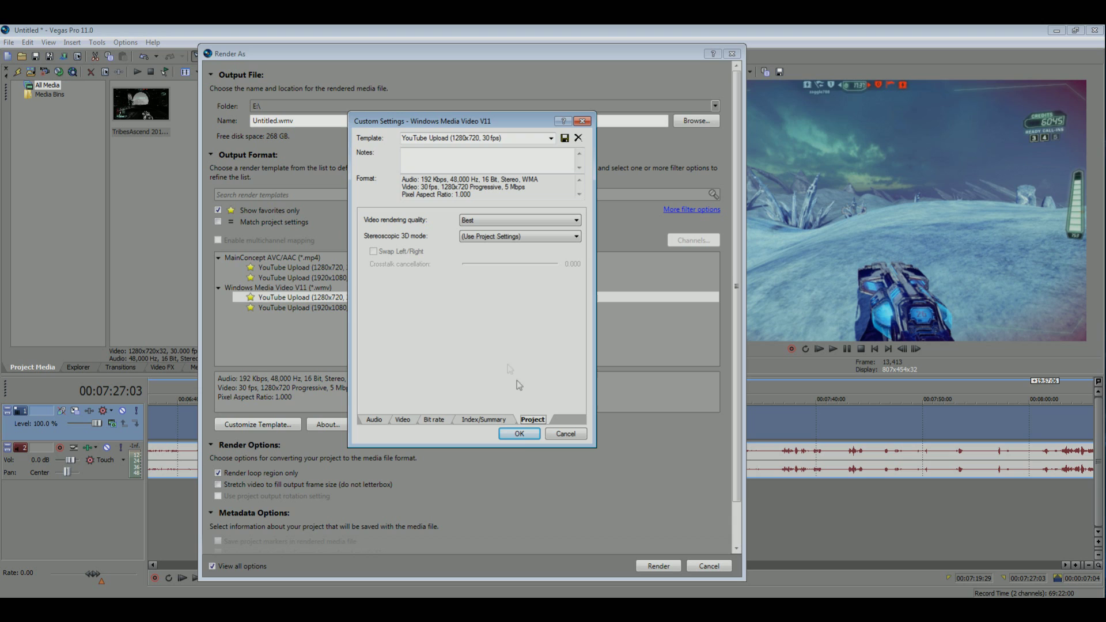
left_click(520, 435)
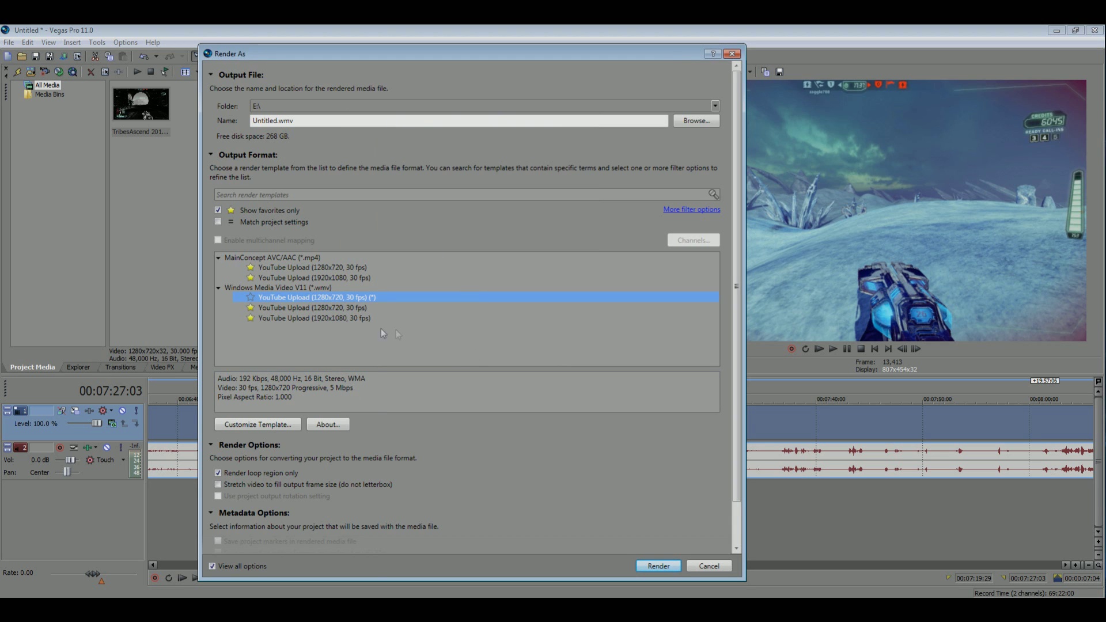
- Rename the output file to tribes.wmv and render the loop region
left_click(279, 121)
left_click_drag(278, 121, 175, 91)
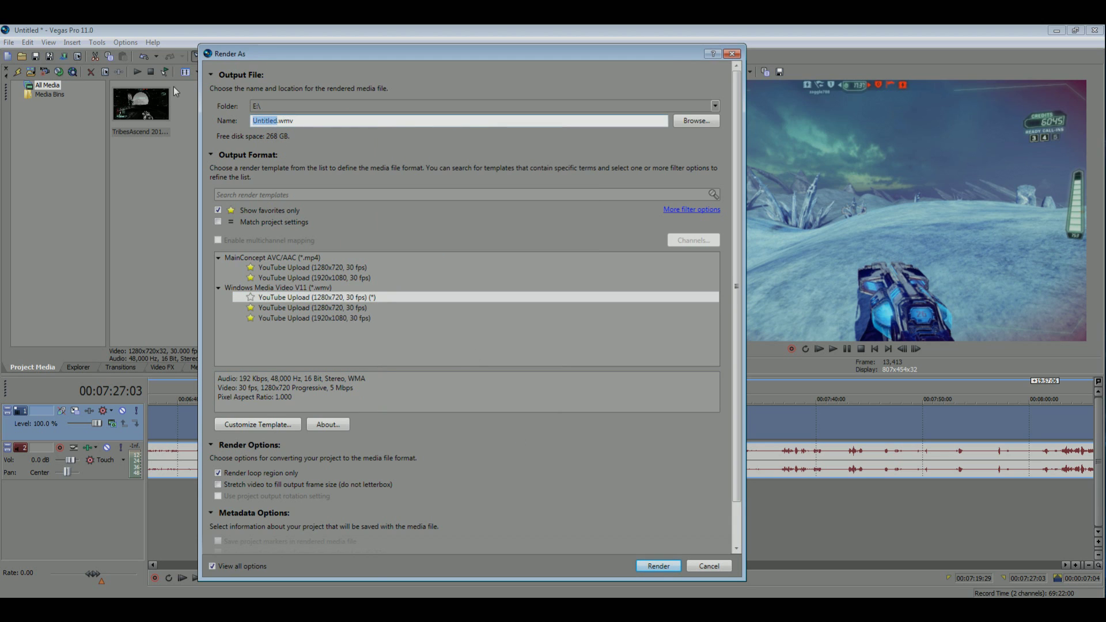
type("tribes")
left_click(658, 566)
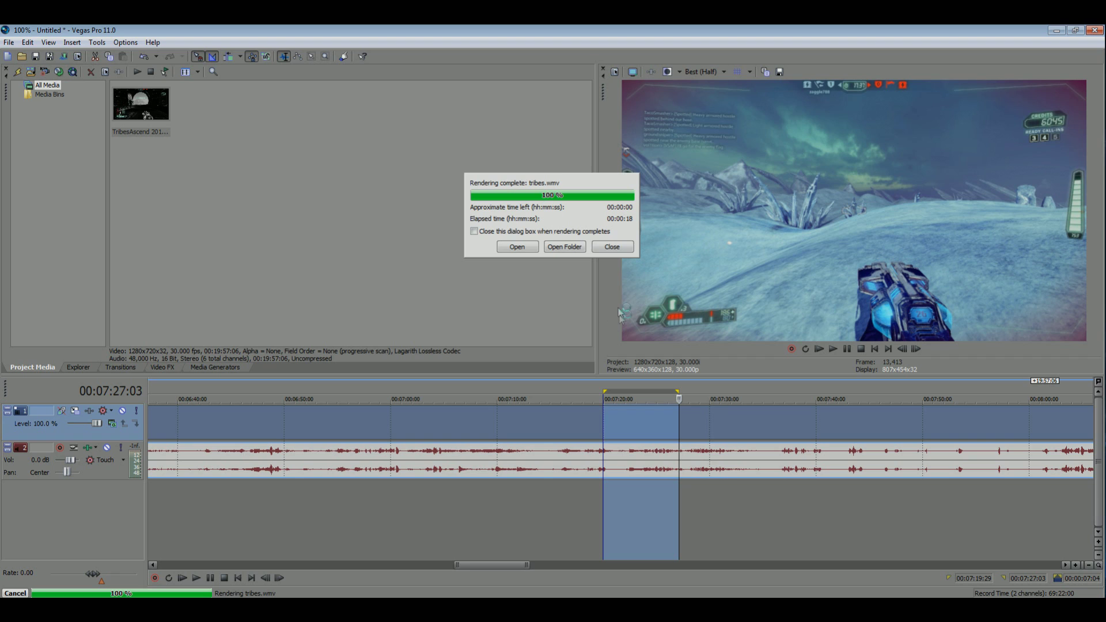
- Dismiss the render-complete notice and skip ahead while tribes.wmv plays in VLC
left_click(613, 248)
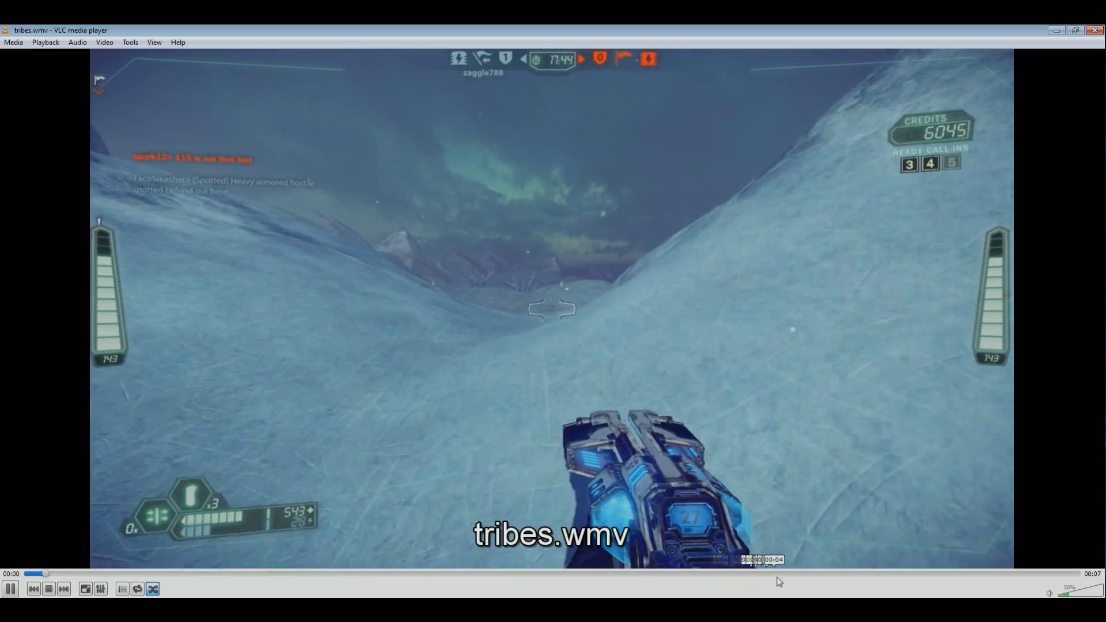
left_click(992, 575)
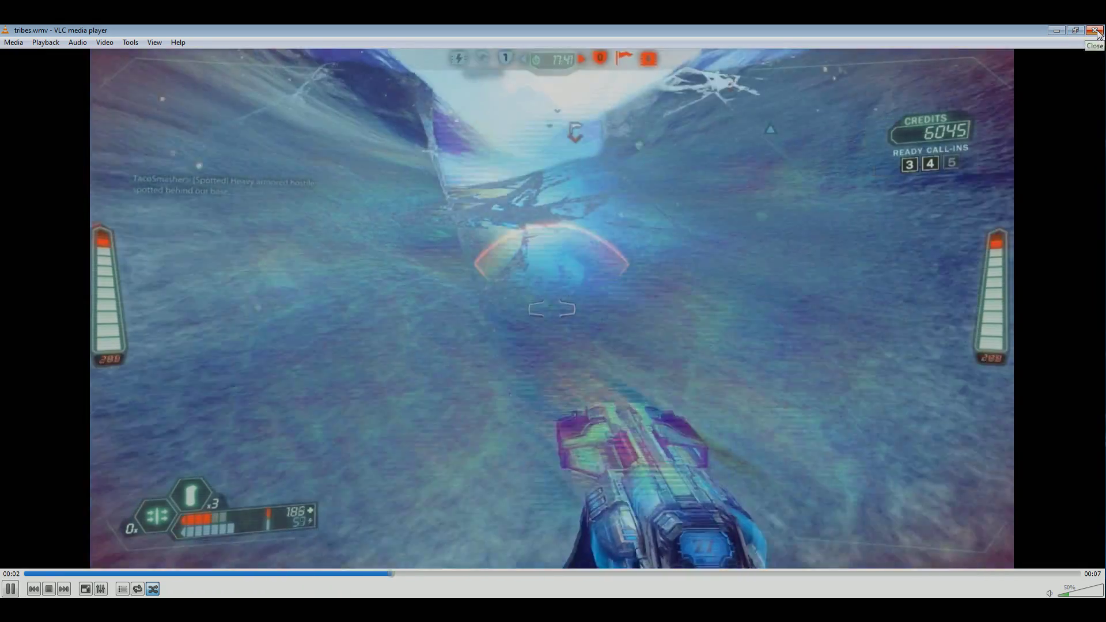
- Close VLC to return to the Vegas Pro project with its loop region intact
left_click(1097, 30)
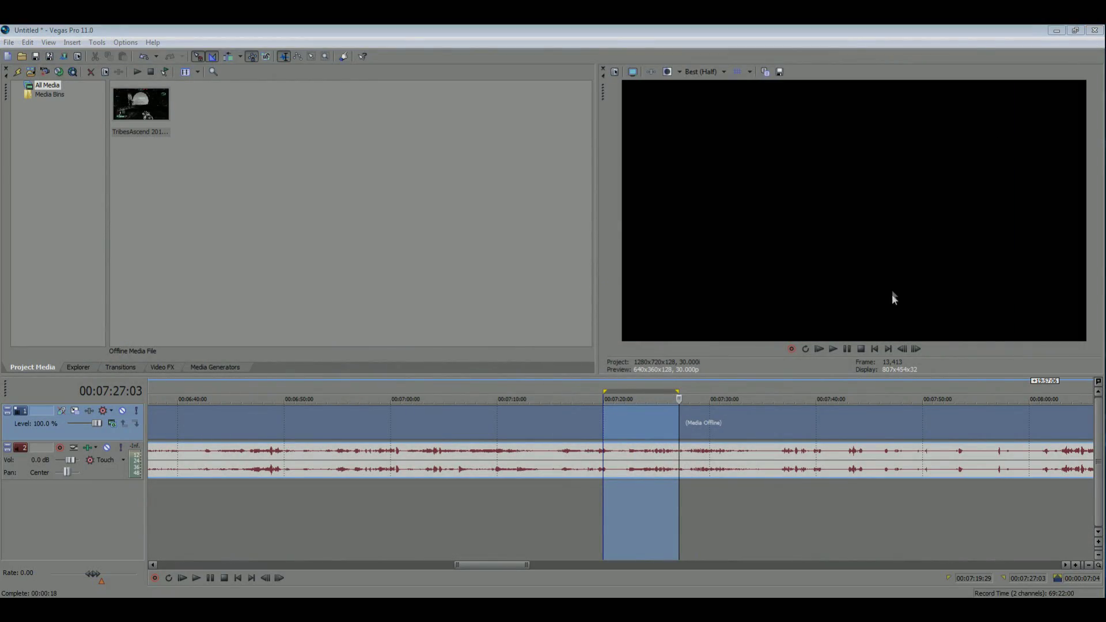